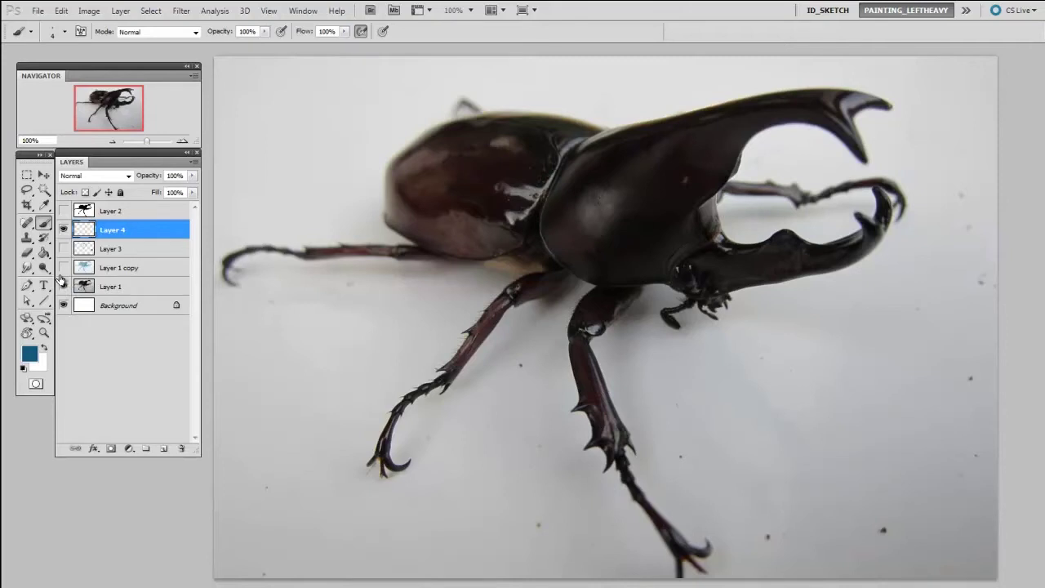
Step: On Layer 5, sketch a tilted ellipse as the cross-section where the beetle's abdomen meets the thorax
click(63, 210)
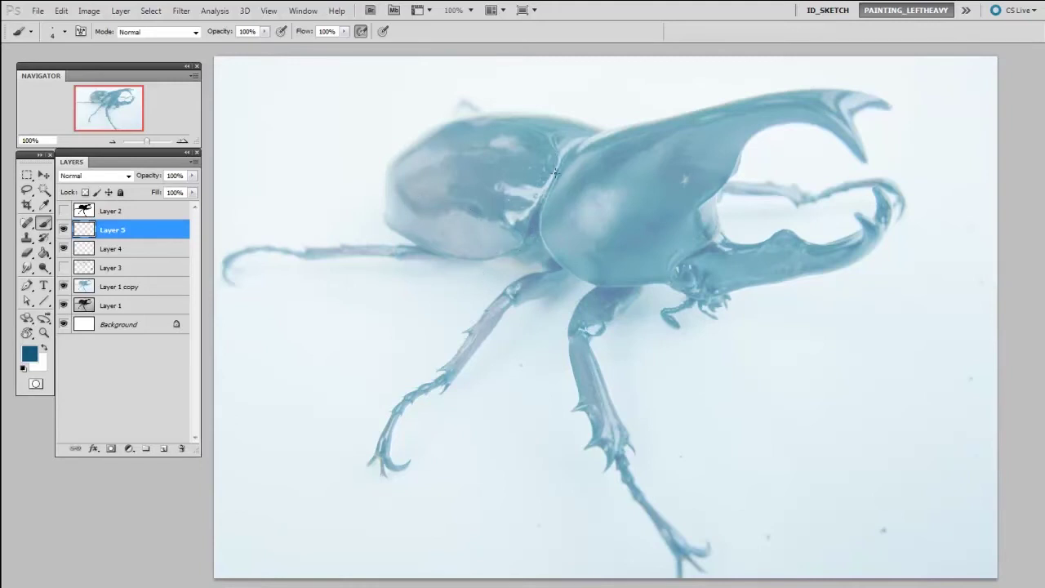
mouse_move(544, 202)
mouse_down()
mouse_move(616, 124)
mouse_move(525, 252)
mouse_up()
drag(525, 251, 612, 125)
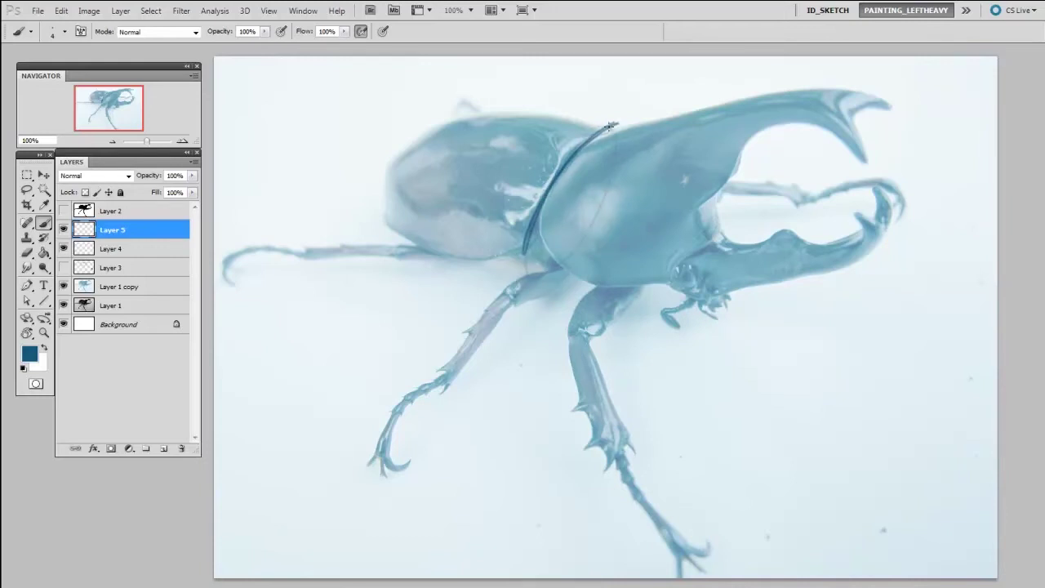
mouse_move(610, 127)
mouse_down()
mouse_move(582, 225)
mouse_move(545, 194)
mouse_move(601, 197)
mouse_move(533, 226)
mouse_move(610, 179)
mouse_move(528, 246)
mouse_move(608, 169)
mouse_move(536, 213)
mouse_up()
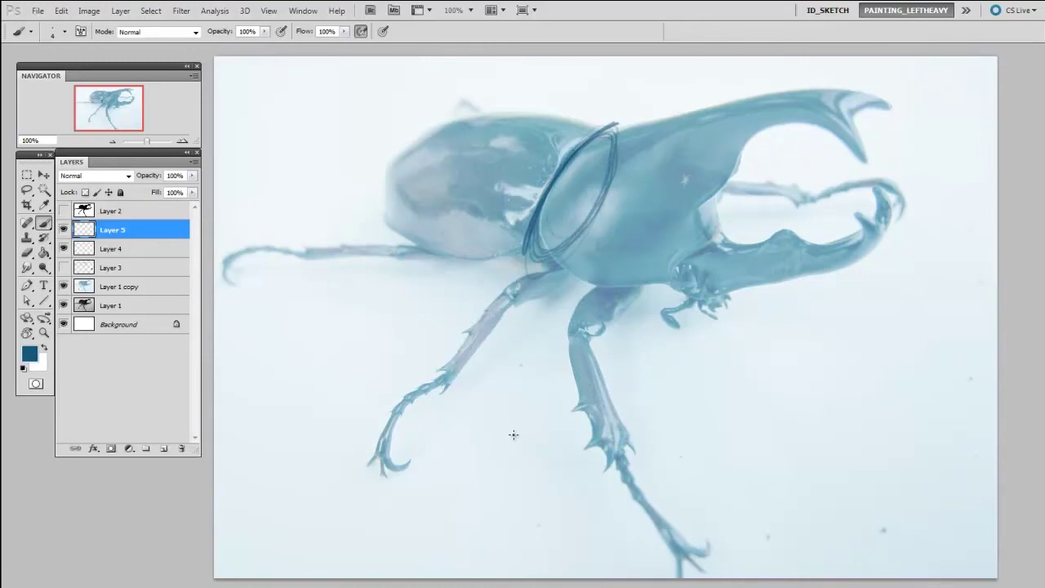
Step: Outline the abdomen as a barrel shape, with its top, rear and lower edges and a lengthwise line along its side
drag(587, 149, 490, 115)
mouse_move(387, 169)
mouse_down()
mouse_move(544, 128)
mouse_move(396, 155)
mouse_up()
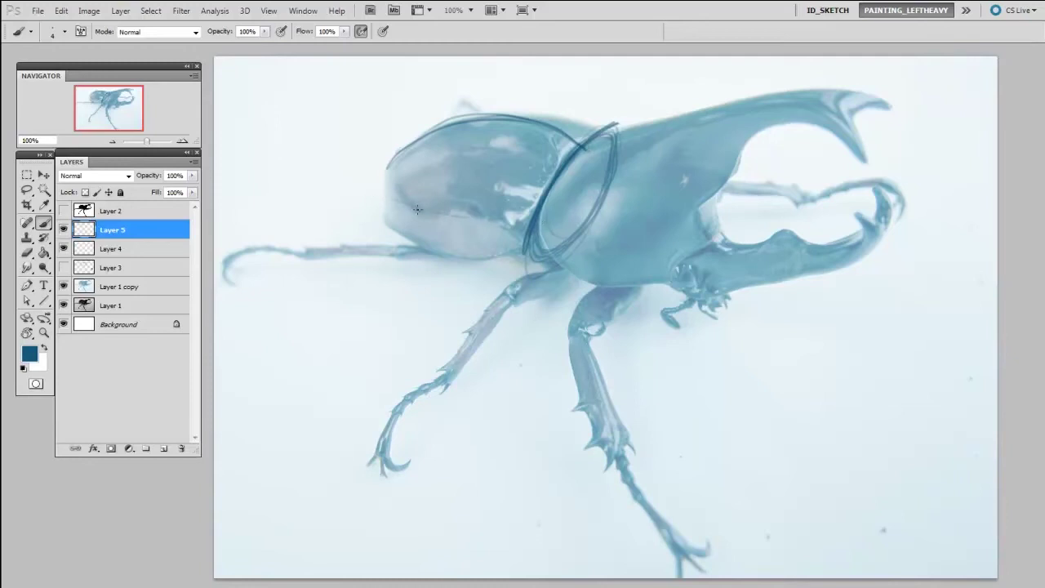
drag(388, 199, 531, 222)
drag(400, 248, 507, 273)
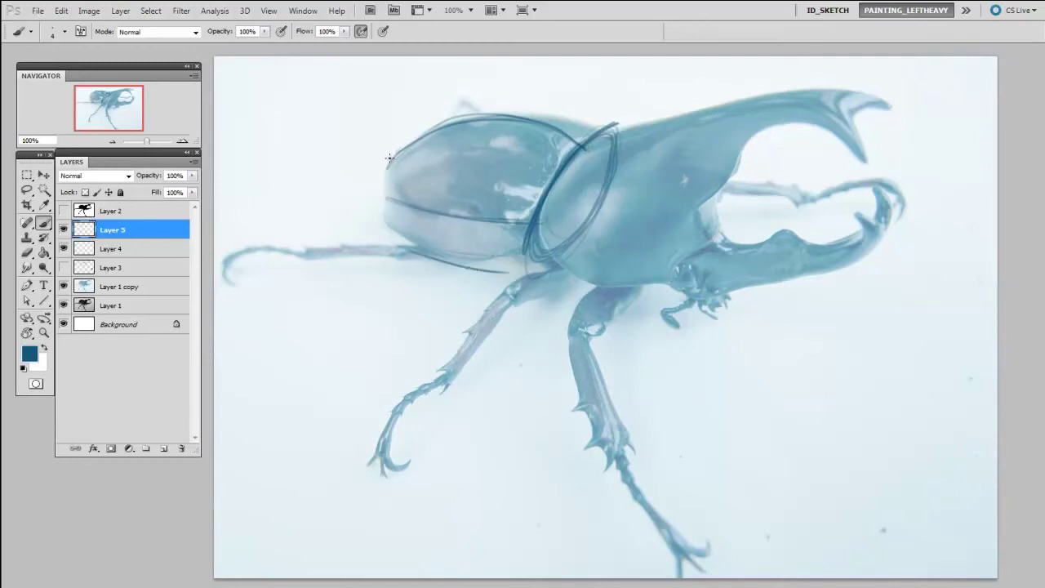
drag(390, 157, 387, 225)
drag(459, 117, 618, 125)
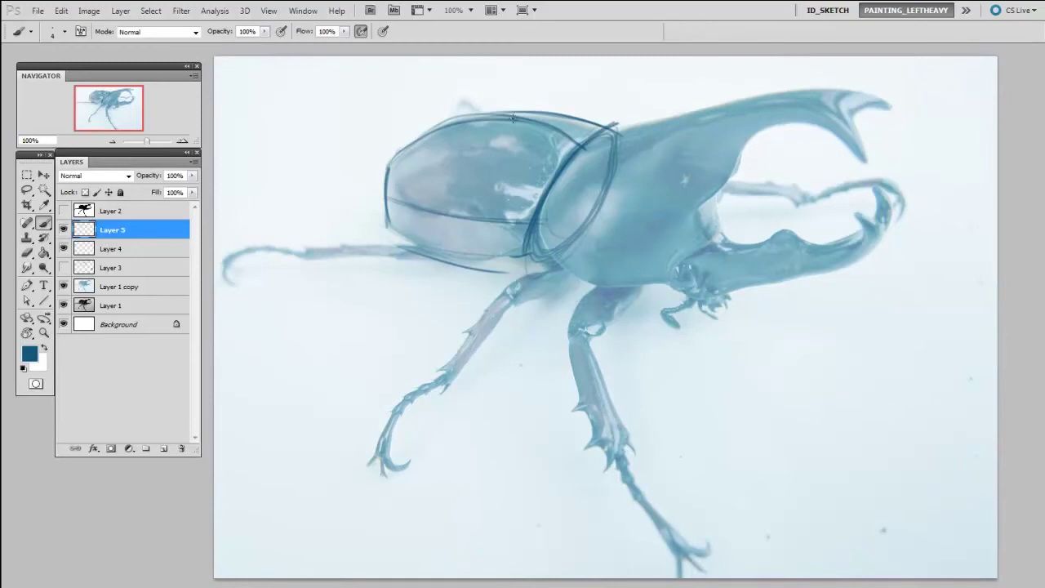
Step: Draw curved cross-contour lines around the abdomen, spaced from its rear end to the thorax
mouse_move(506, 129)
mouse_down()
mouse_move(479, 155)
mouse_move(465, 219)
mouse_up()
mouse_move(508, 127)
mouse_down()
mouse_move(482, 151)
mouse_move(463, 218)
mouse_up()
mouse_move(463, 222)
mouse_down()
mouse_move(491, 264)
mouse_move(415, 205)
mouse_move(415, 215)
mouse_move(419, 151)
mouse_move(446, 122)
mouse_move(547, 113)
mouse_up()
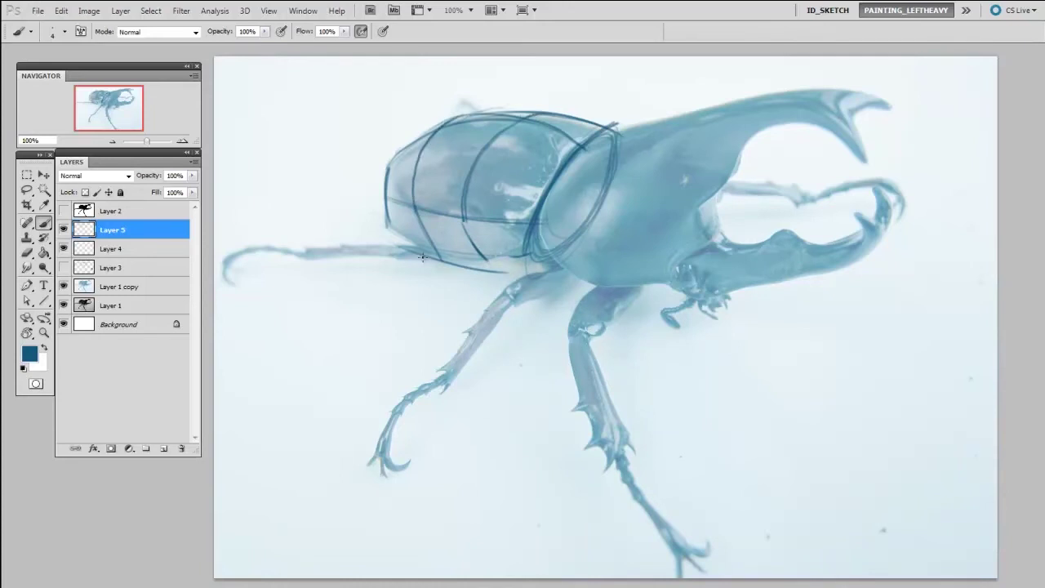
mouse_move(423, 258)
mouse_down()
mouse_move(420, 135)
mouse_move(435, 127)
mouse_up()
drag(515, 272, 503, 233)
drag(510, 213, 583, 124)
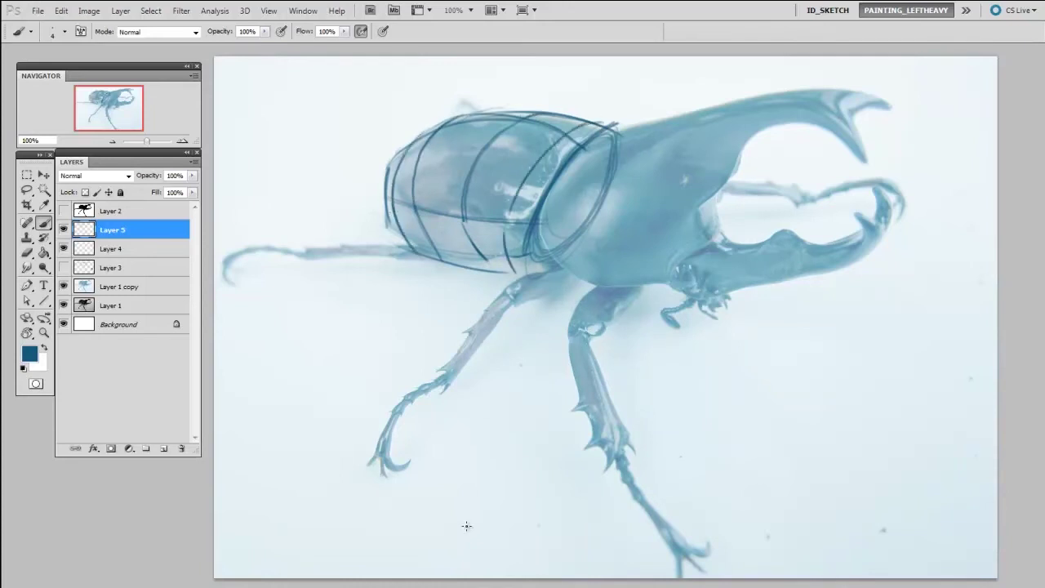
Step: Erase the front half of the cross-section ellipse over the thorax, reducing the eraser to size 20 for its upper tip
key(e)
drag(572, 243, 593, 212)
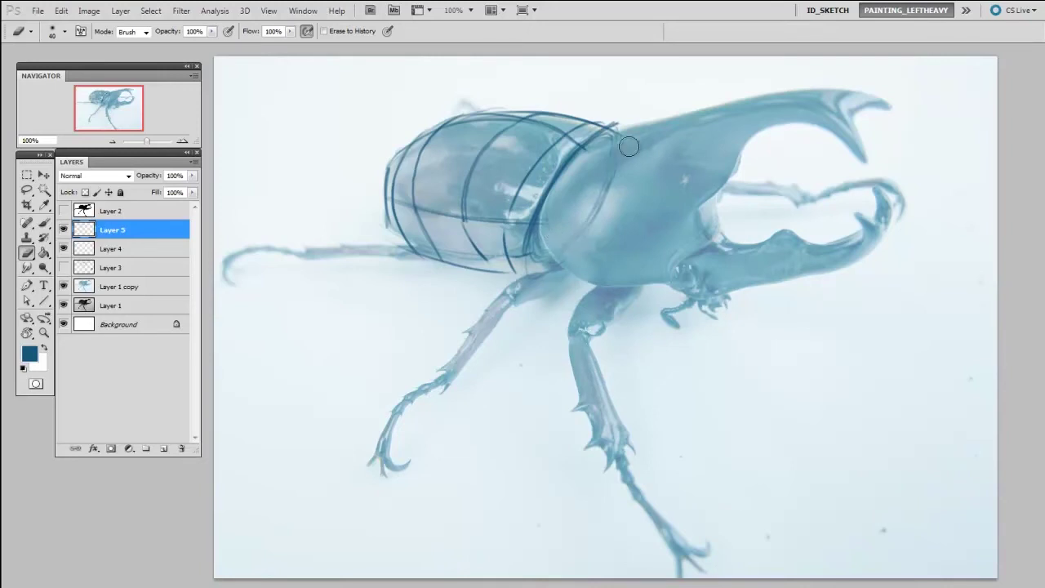
key(bracketleft)
key(bracketleft)
mouse_move(619, 124)
mouse_down()
mouse_move(630, 124)
mouse_move(616, 125)
mouse_up()
key(b)
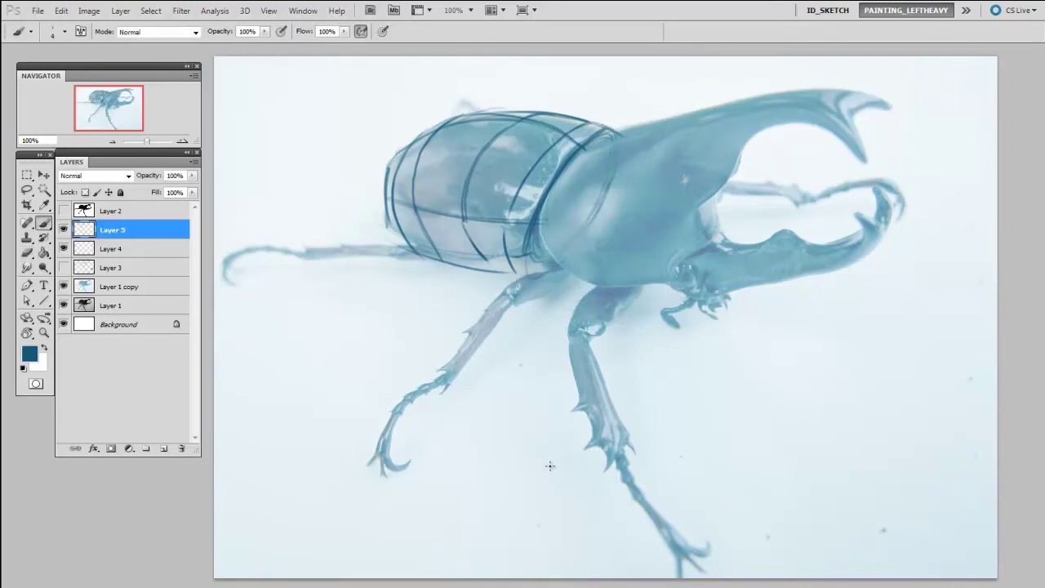
Step: Erase the stray line below the abdomen, then enlarge the eraser to size 40 to clear the ellipse remnants on the thorax
key(e)
drag(420, 266, 500, 273)
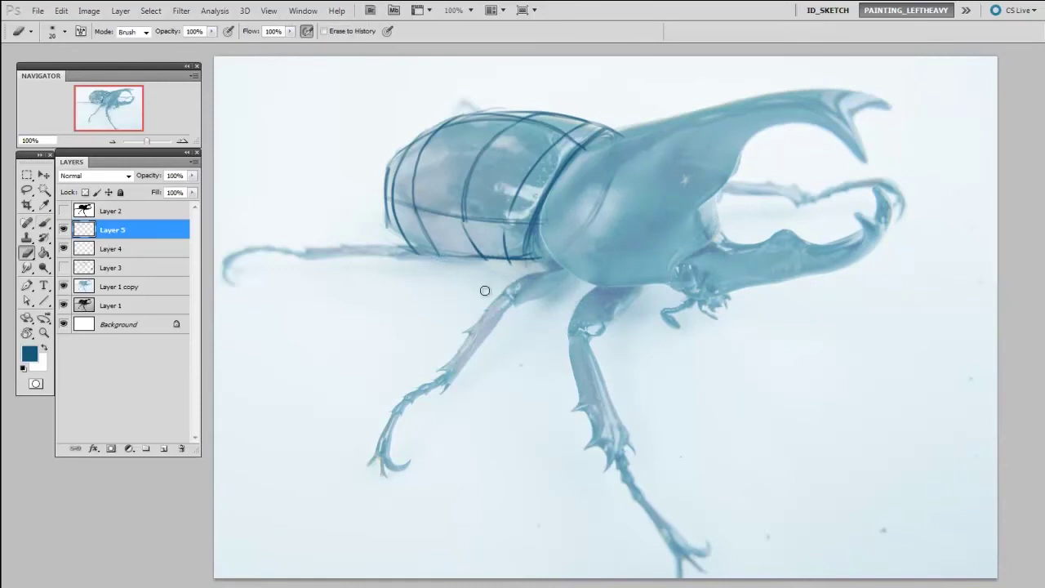
key(bracketright)
key(bracketright)
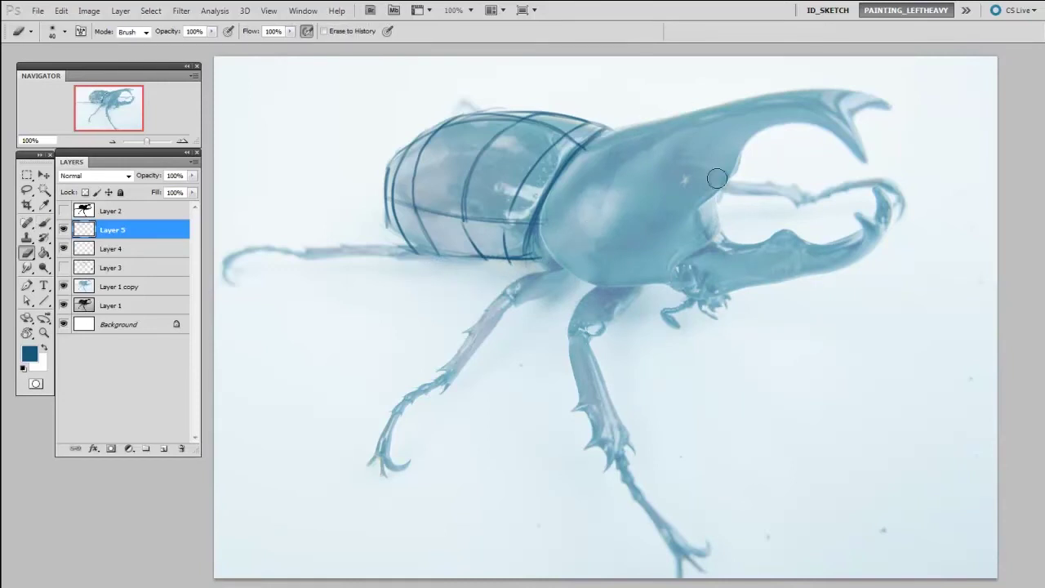
Step: Sketch a loose circle for the thorax and rough curves along the upper horn's top edge
key(b)
mouse_move(559, 252)
mouse_down()
mouse_move(742, 233)
mouse_move(719, 216)
mouse_move(685, 149)
mouse_move(555, 204)
mouse_up()
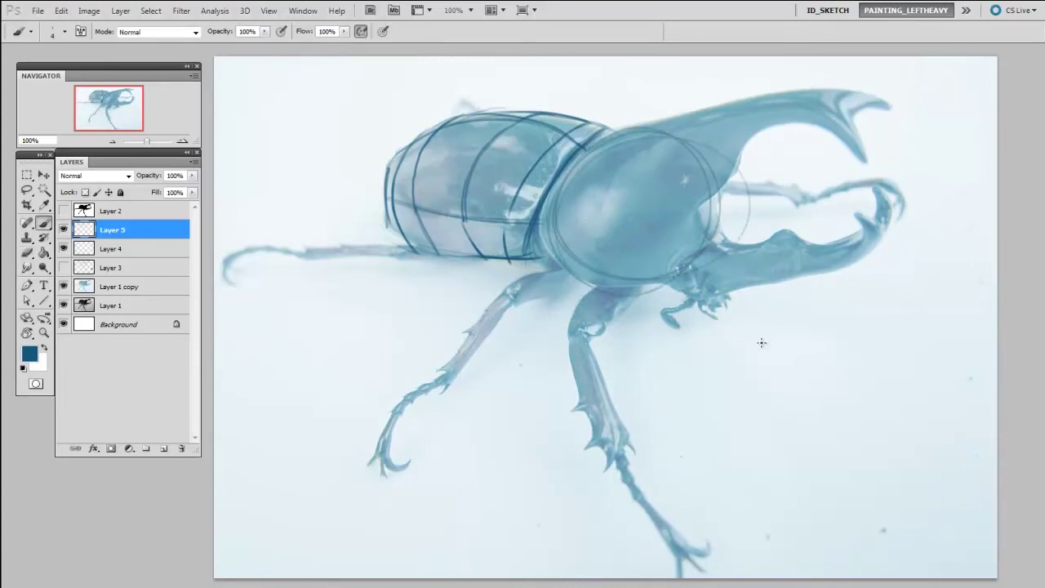
drag(764, 91, 897, 95)
mouse_move(649, 120)
mouse_down()
mouse_move(894, 90)
mouse_move(923, 121)
mouse_up()
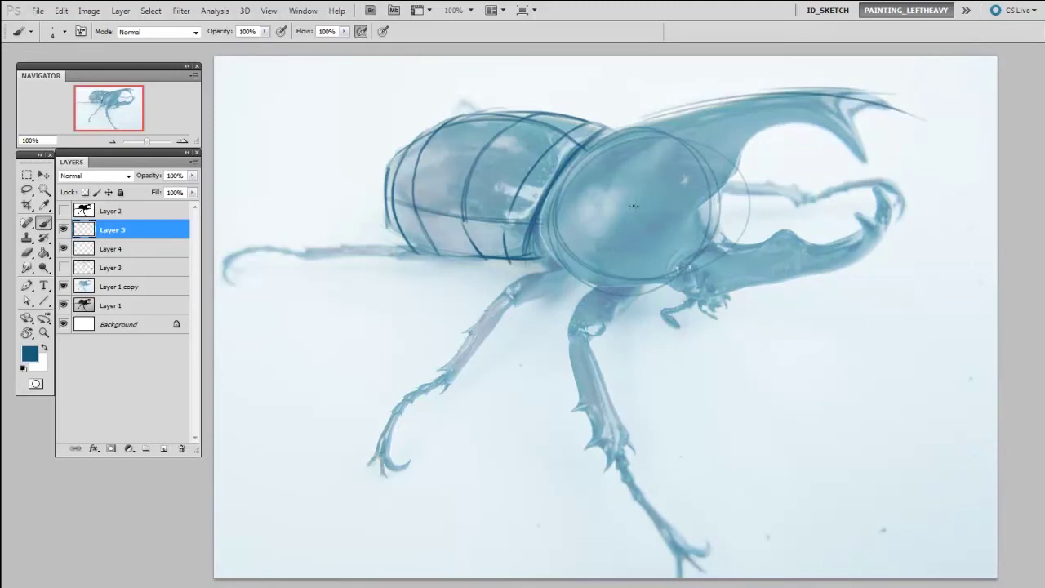
Step: Sketch the ellipse for the upper horn's base on the thorax and soften its far side with a size 70 eraser
mouse_move(643, 214)
mouse_down()
mouse_move(686, 222)
mouse_move(631, 203)
mouse_move(622, 142)
mouse_up()
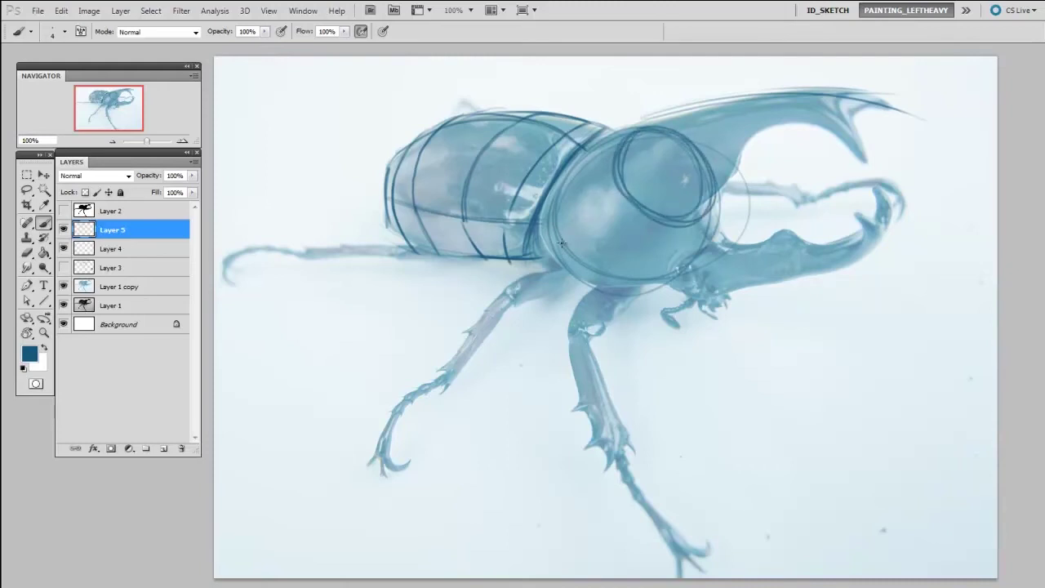
mouse_move(666, 223)
mouse_down()
mouse_move(685, 119)
mouse_move(706, 217)
mouse_move(666, 110)
mouse_up()
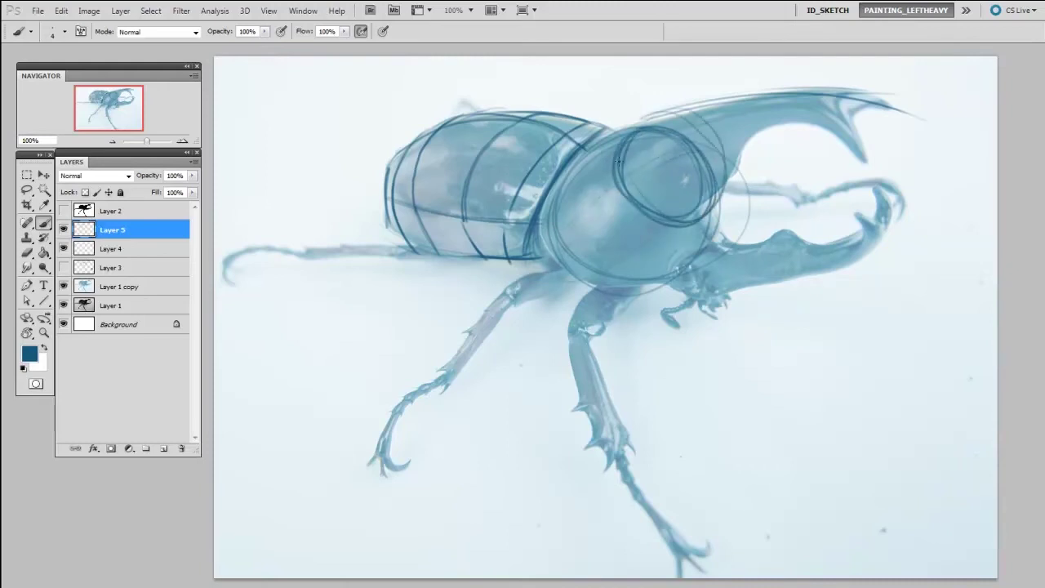
key(e)
key(bracketright)
key(bracketright)
key(bracketright)
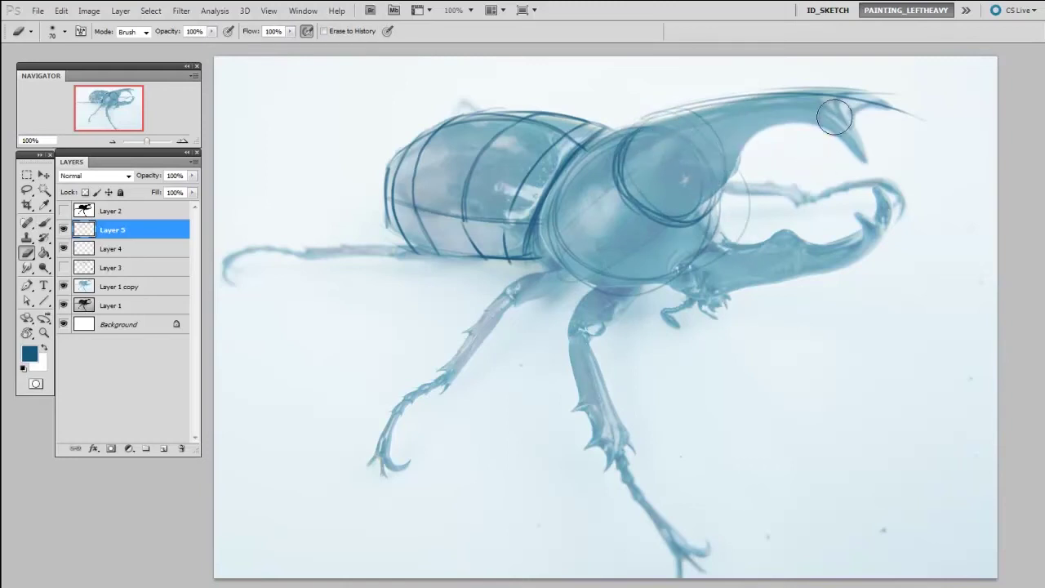
Step: Draw a lengthwise line along the upper horn's side, define its top edge and erase the stray strokes above it
key(b)
mouse_move(855, 148)
mouse_down()
mouse_move(805, 108)
mouse_move(749, 104)
mouse_move(677, 126)
mouse_move(621, 163)
mouse_up()
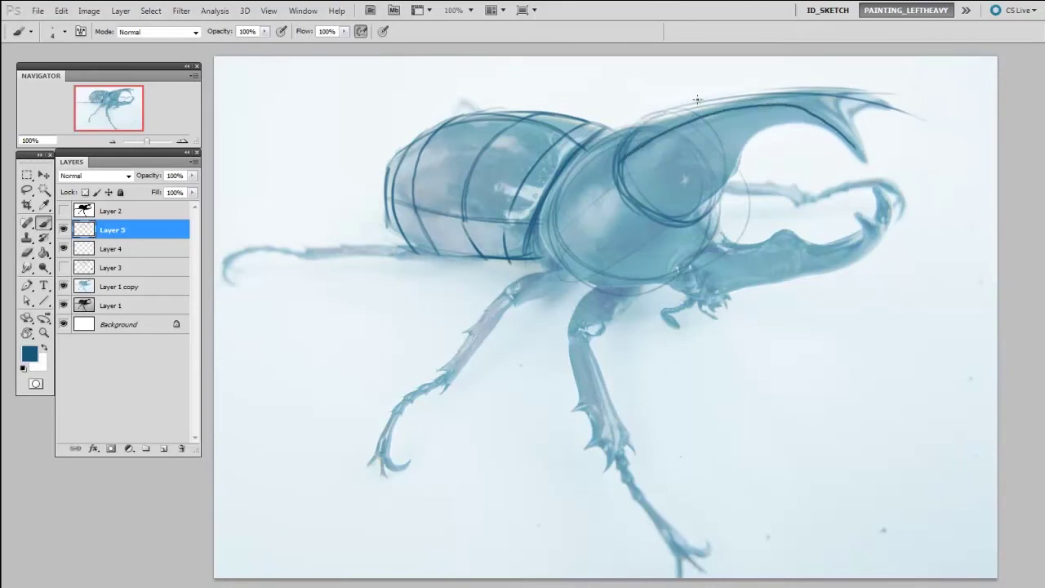
drag(667, 114, 789, 80)
drag(625, 132, 872, 95)
key(e)
drag(661, 105, 672, 103)
Step: Draw curved cross-contour lines around the upper horn from its base towards its tip
key(b)
mouse_move(662, 113)
mouse_down()
mouse_move(647, 141)
mouse_move(661, 188)
mouse_move(686, 210)
mouse_move(718, 200)
mouse_move(691, 108)
mouse_move(687, 119)
mouse_move(733, 176)
mouse_up()
key(e)
key(b)
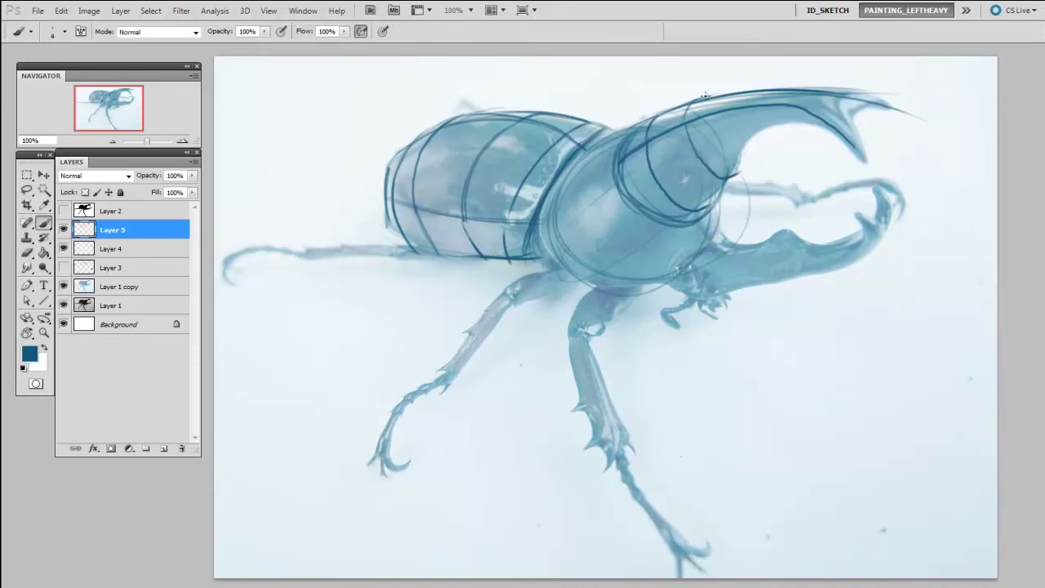
drag(707, 96, 735, 171)
drag(746, 91, 738, 133)
mouse_move(787, 91)
mouse_down()
mouse_move(776, 121)
mouse_move(782, 88)
mouse_up()
Step: Outline the upper horn's lower edge and its forked tip
mouse_move(727, 175)
mouse_down()
mouse_move(807, 123)
mouse_move(839, 131)
mouse_up()
drag(725, 97, 877, 99)
mouse_move(875, 103)
mouse_down()
mouse_move(853, 124)
mouse_move(866, 162)
mouse_up()
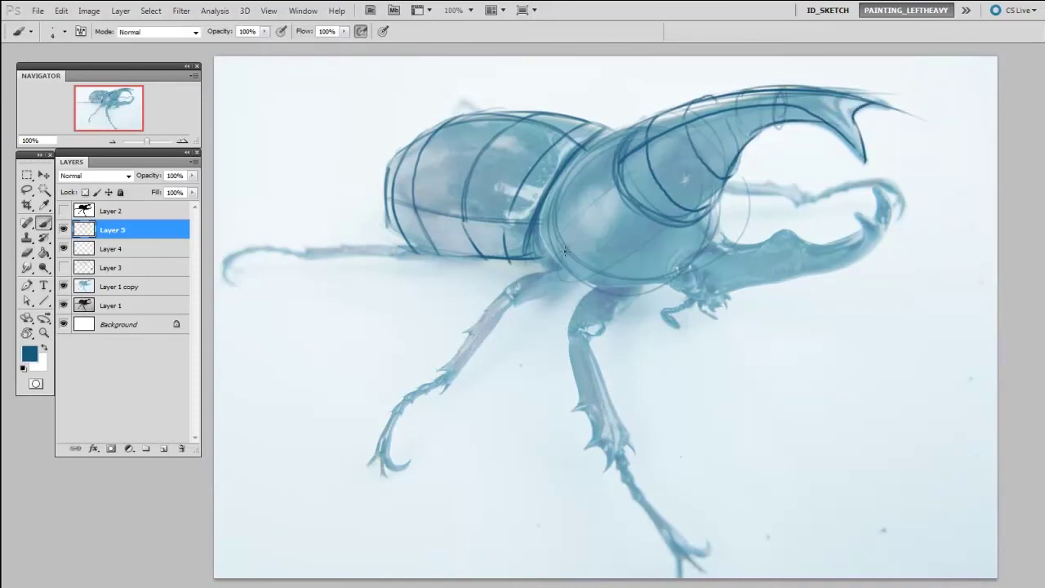
Step: Draw contour lines down the side of the thorax and, with a size 3 brush, its front edge above the lower horn
drag(626, 209, 601, 272)
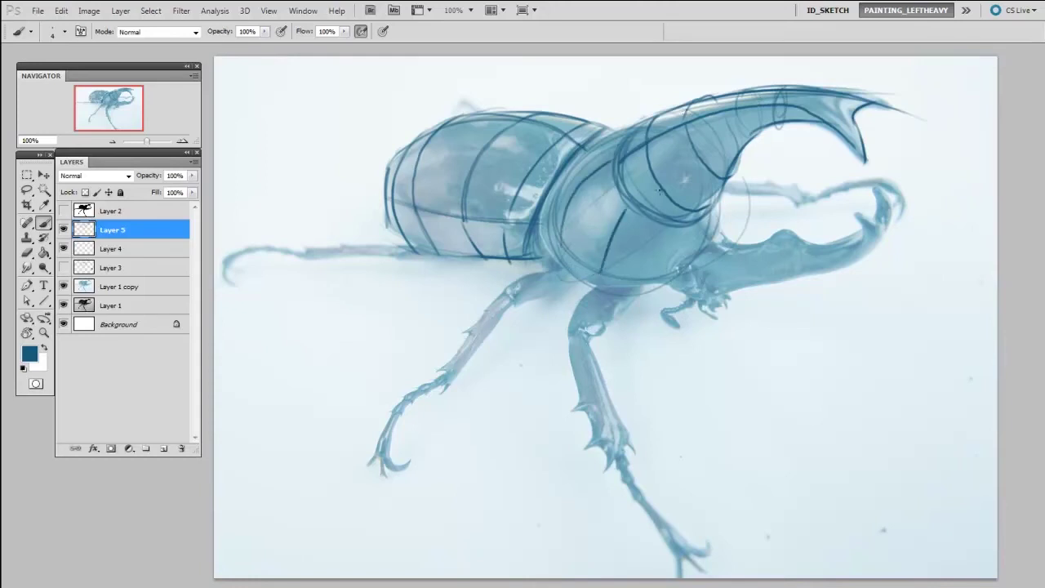
drag(665, 225, 653, 273)
key(bracketleft)
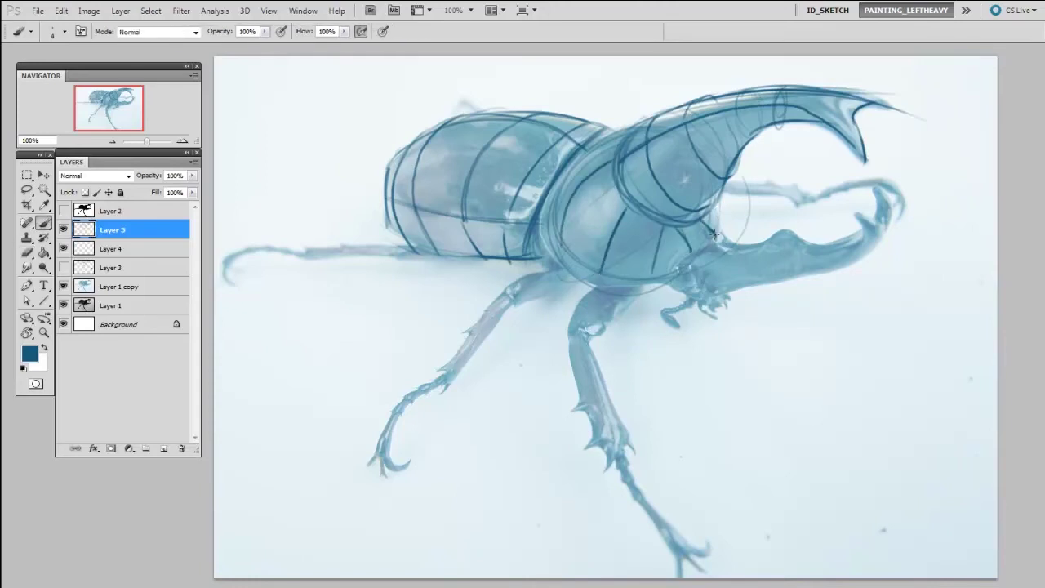
drag(708, 209, 719, 239)
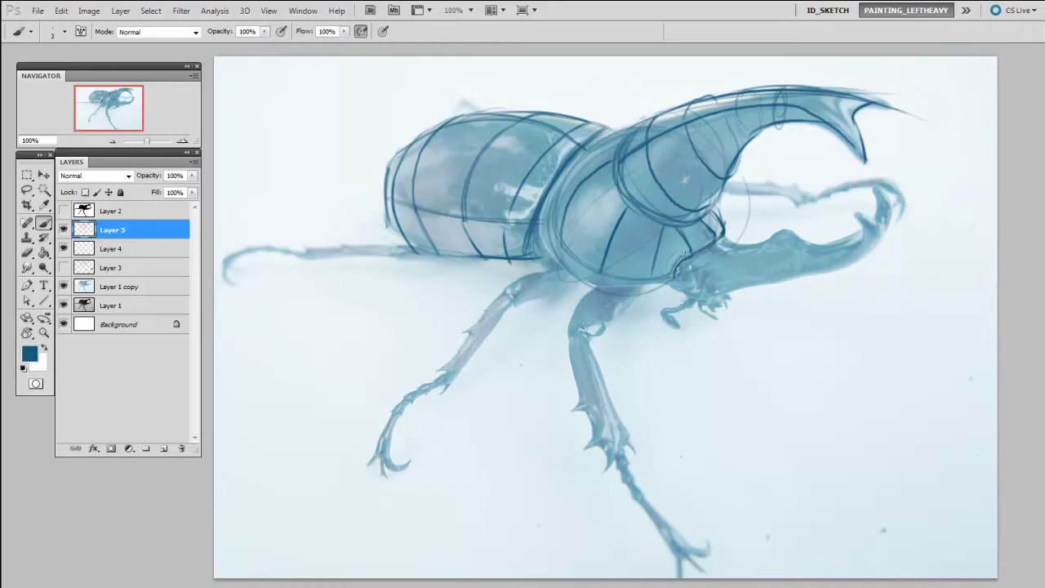
Step: Sketch the ellipse at the lower horn's base and, with a size 4 brush, the curve along the horn's underside
mouse_move(717, 203)
mouse_down()
mouse_move(733, 241)
mouse_move(728, 266)
mouse_move(734, 252)
mouse_move(691, 289)
mouse_move(816, 284)
mouse_up()
key(])
drag(707, 292, 873, 248)
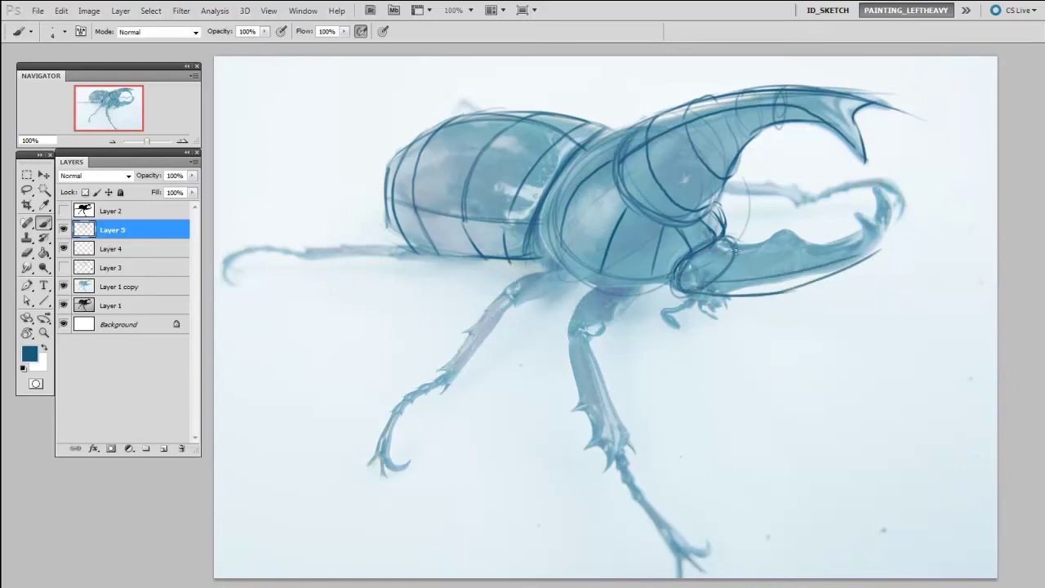
Step: Draw three curved cross-contour lines along the lower horn
drag(737, 243, 746, 296)
drag(768, 242, 776, 292)
drag(820, 245, 826, 282)
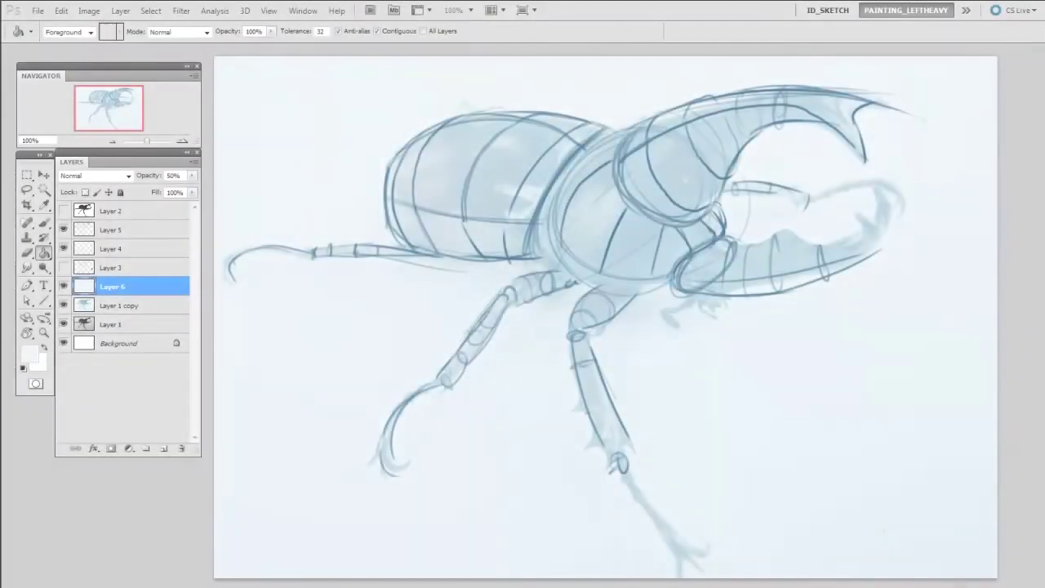